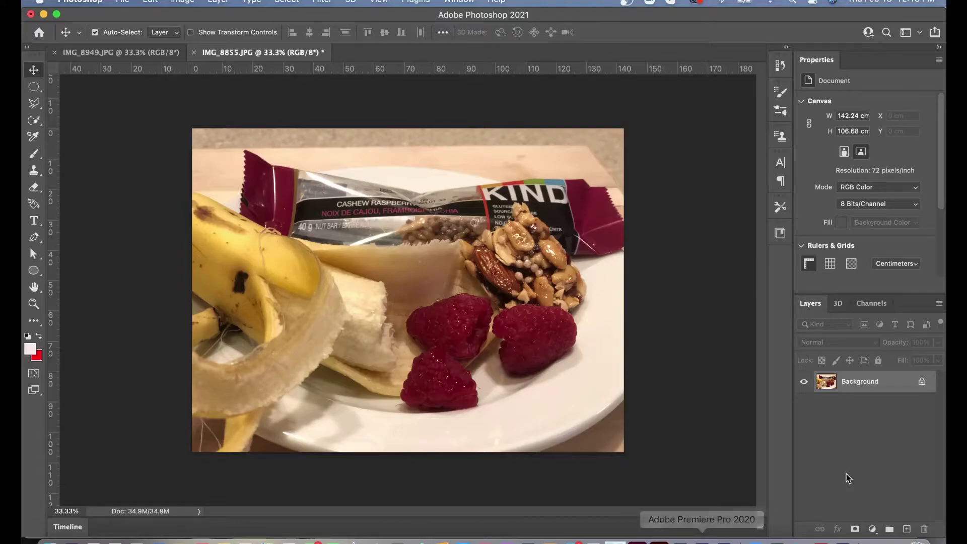
# - Duplicate the Background layer and make a second duplicate from that copy, keeping the default name Background copy 2
pyautogui.moveTo(885, 389); pyautogui.dragTo(901, 527)
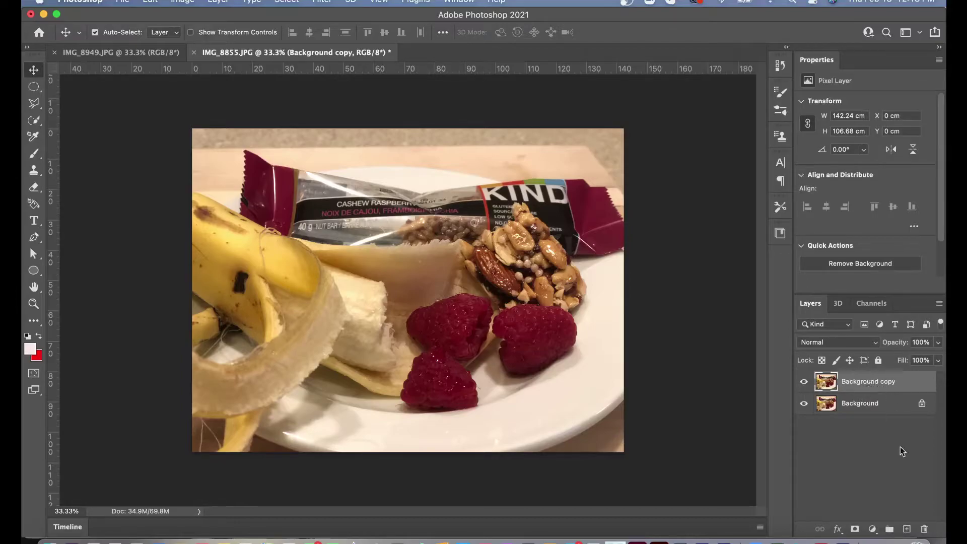
pyautogui.rightClick(867, 380)
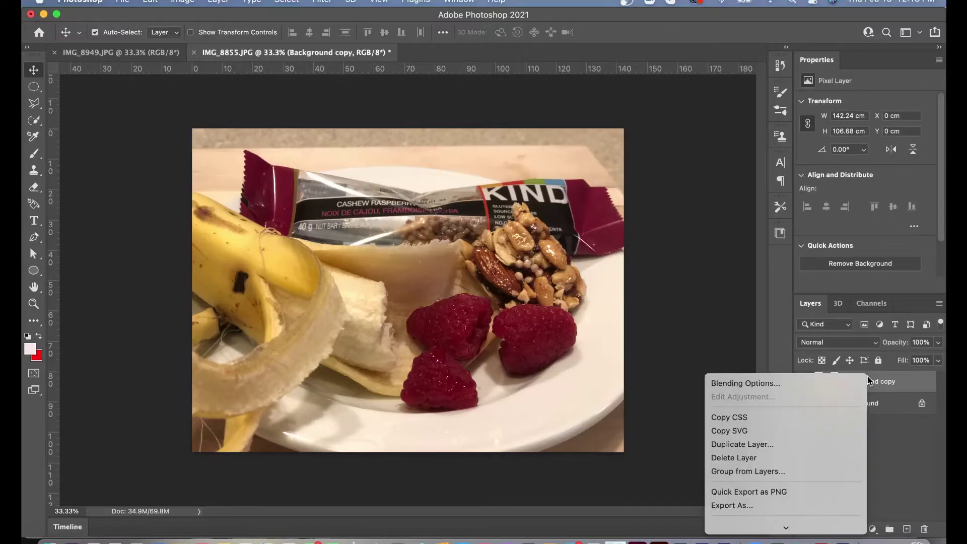
pyautogui.scroll(-5, 842, 392)
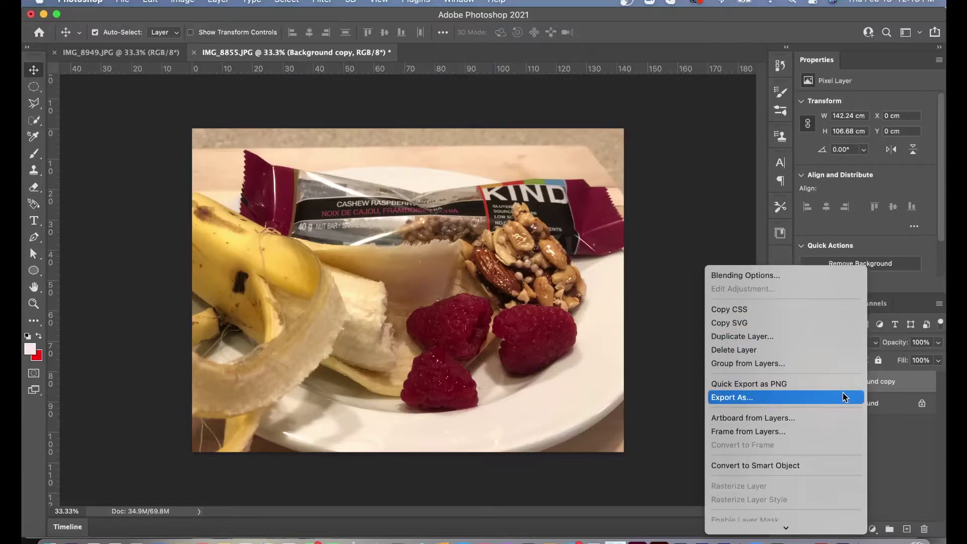
pyautogui.click(801, 337)
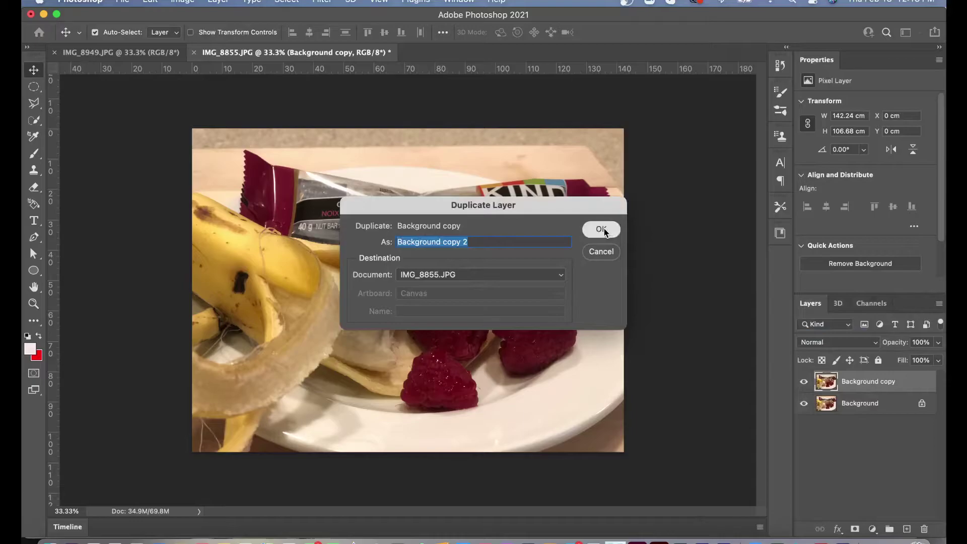
pyautogui.click(602, 229)
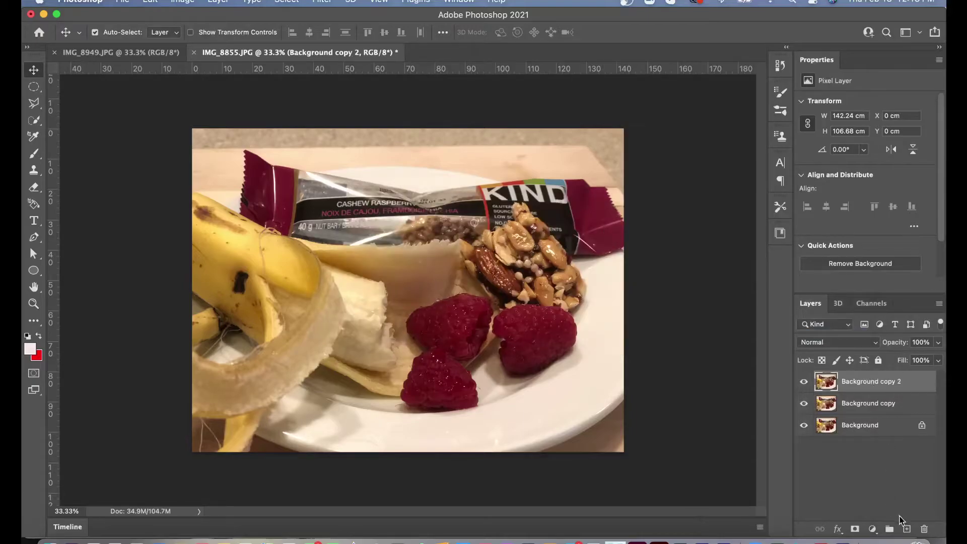
# - Apply a Levels adjustment to Background copy 2 with black input 32, midtones 1.53 and white input 226
pyautogui.click(185, 1)
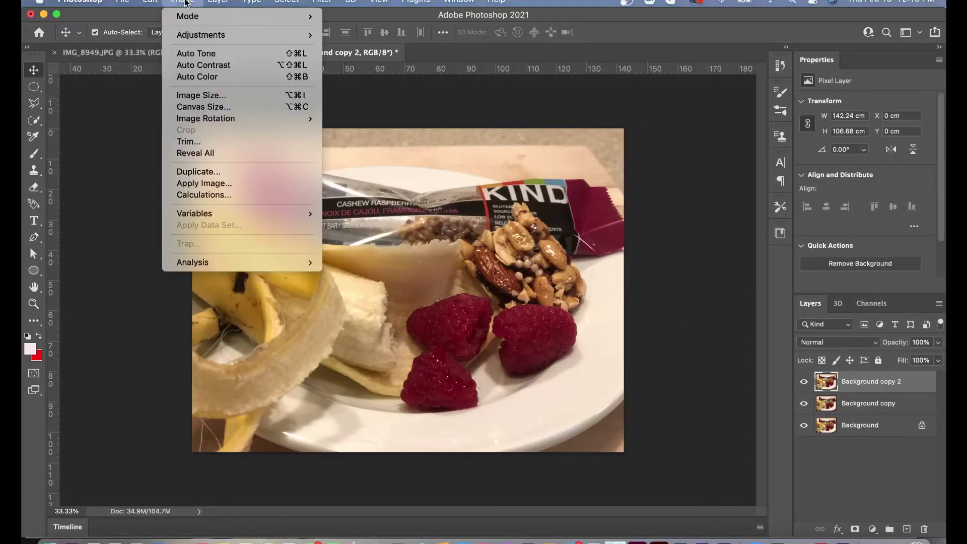
pyautogui.moveTo(188, 37)
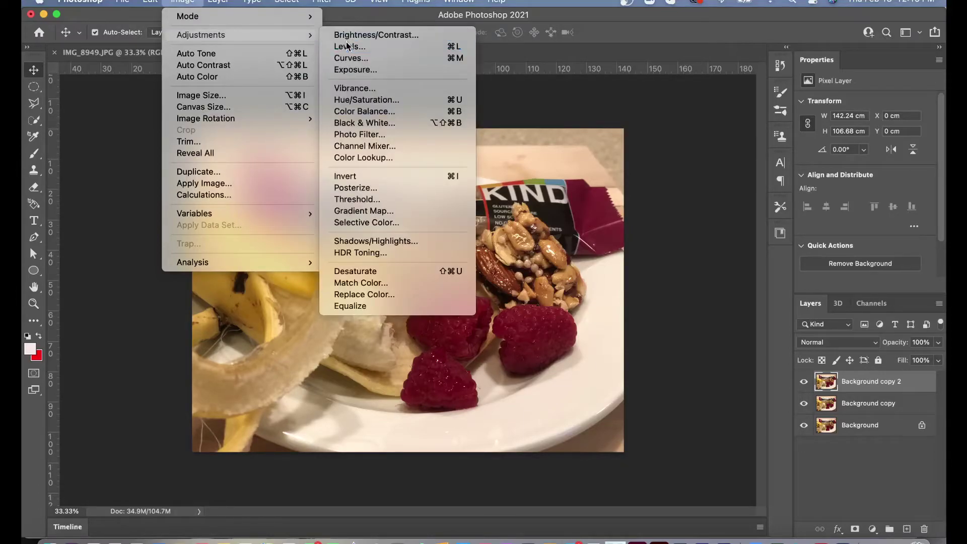
pyautogui.click(347, 47)
pyautogui.moveTo(671, 249); pyautogui.dragTo(647, 251)
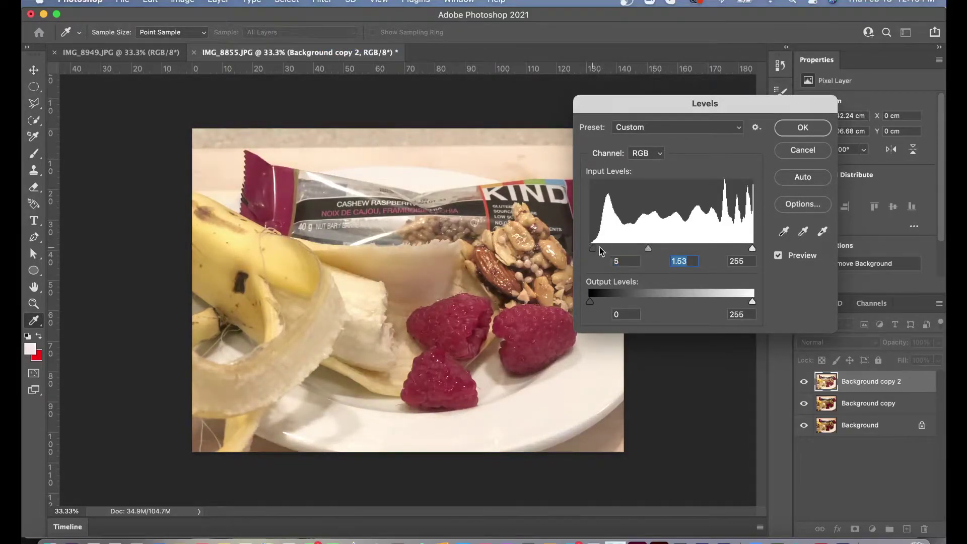
pyautogui.moveTo(590, 248); pyautogui.dragTo(612, 250)
pyautogui.moveTo(752, 249); pyautogui.dragTo(735, 251)
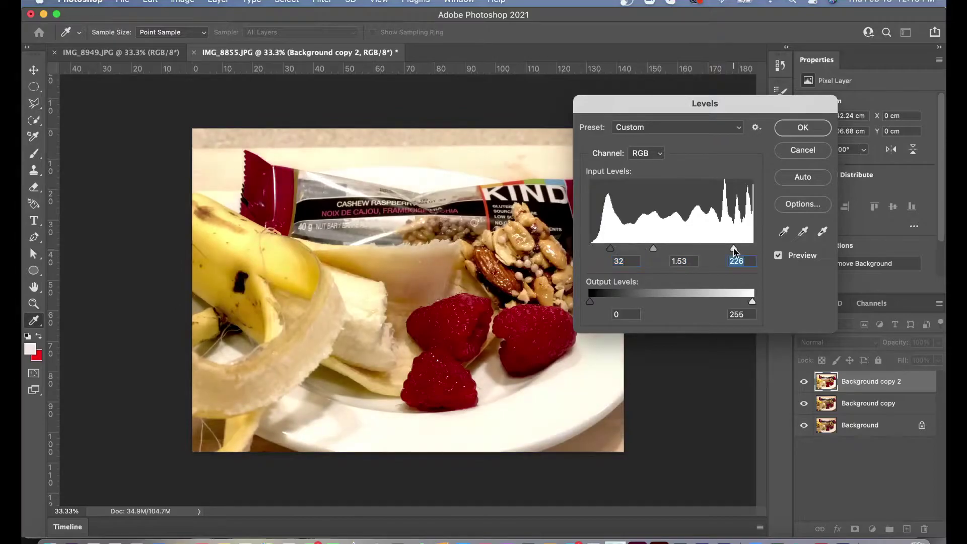
pyautogui.click(802, 128)
# - Apply a slight Hue/Saturation adjustment to Background copy 2
pyautogui.click(182, 1)
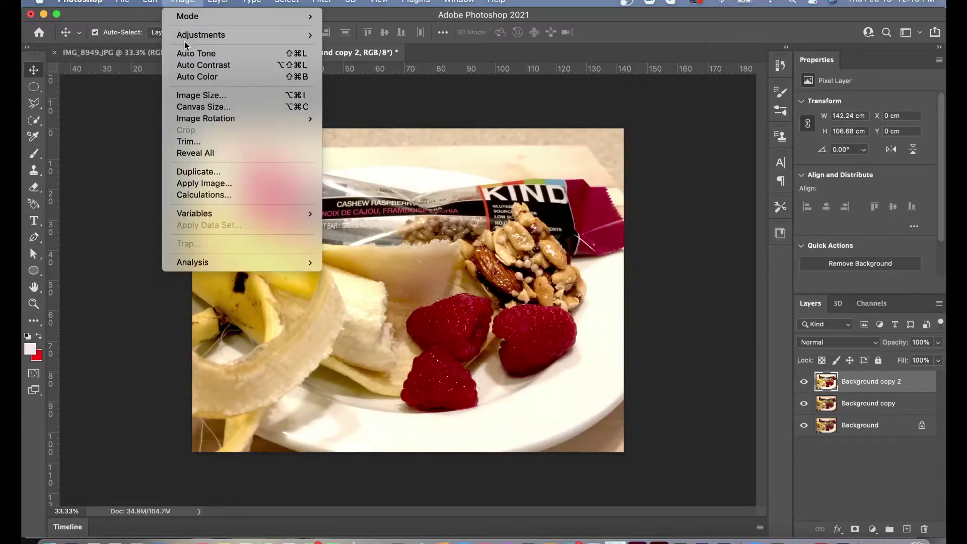
pyautogui.moveTo(183, 35)
pyautogui.click(367, 100)
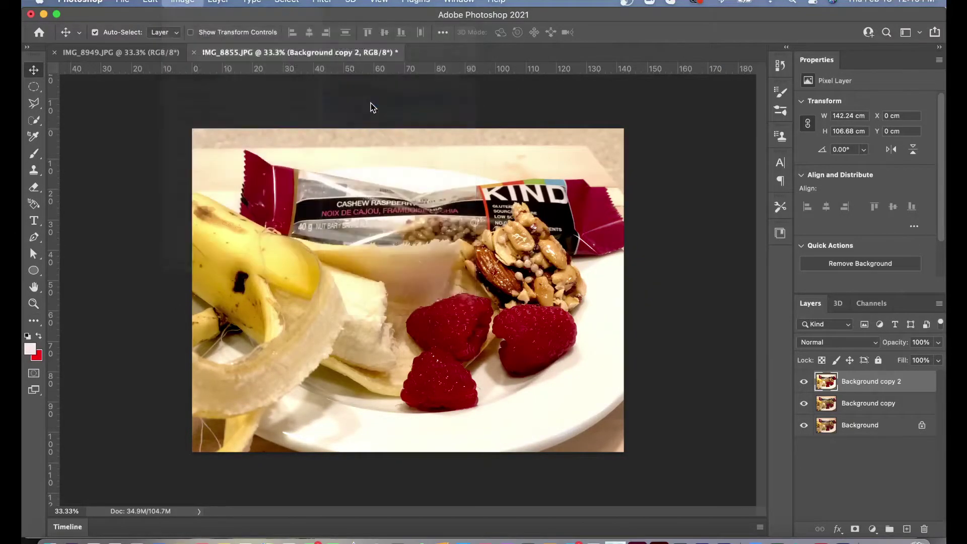
pyautogui.moveTo(767, 200)
pyautogui.mouseDown()
pyautogui.moveTo(753, 200)
pyautogui.moveTo(788, 201)
pyautogui.moveTo(765, 201)
pyautogui.mouseUp()
pyautogui.click(913, 140)
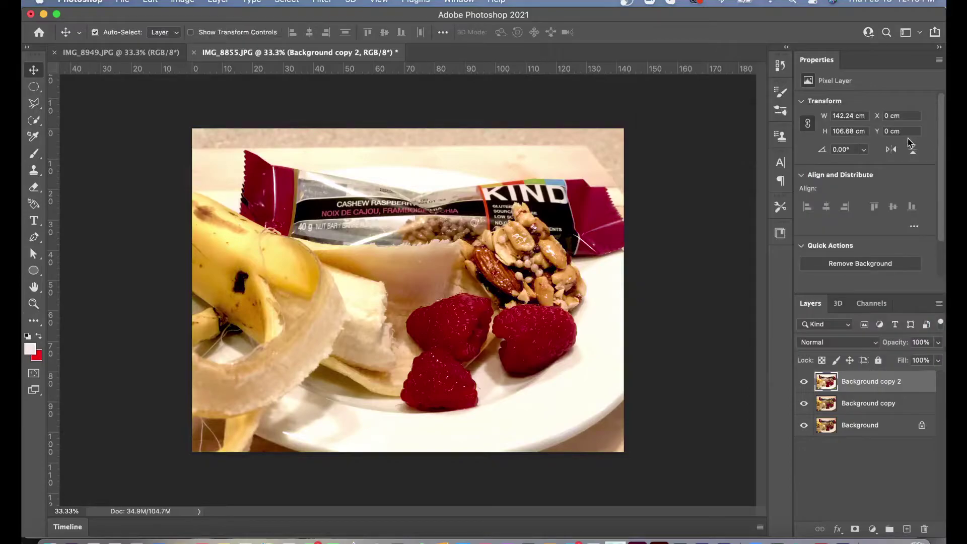
# - Duplicate the adjusted Background copy 2 layer
pyautogui.click(191, 1)
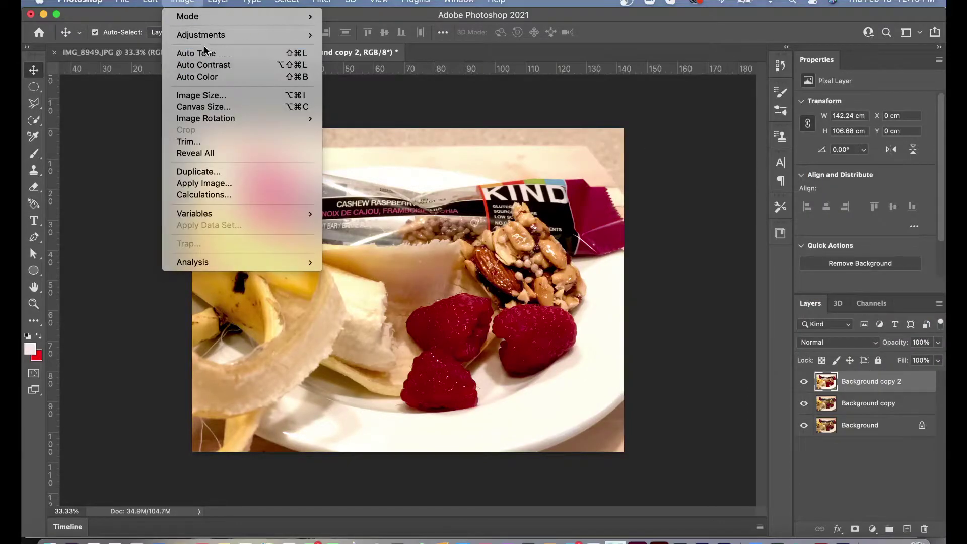
pyautogui.moveTo(206, 34)
pyautogui.click(895, 388)
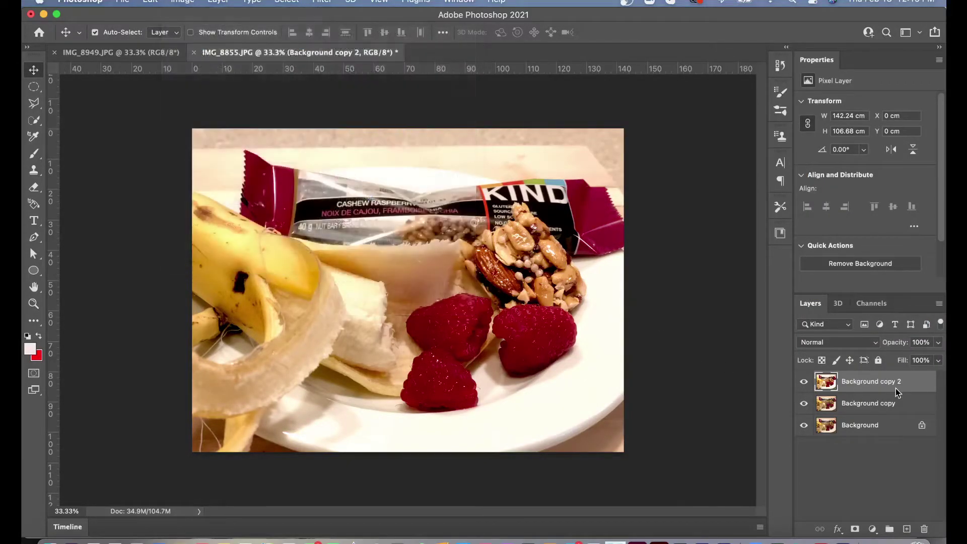
pyautogui.press('super+j')
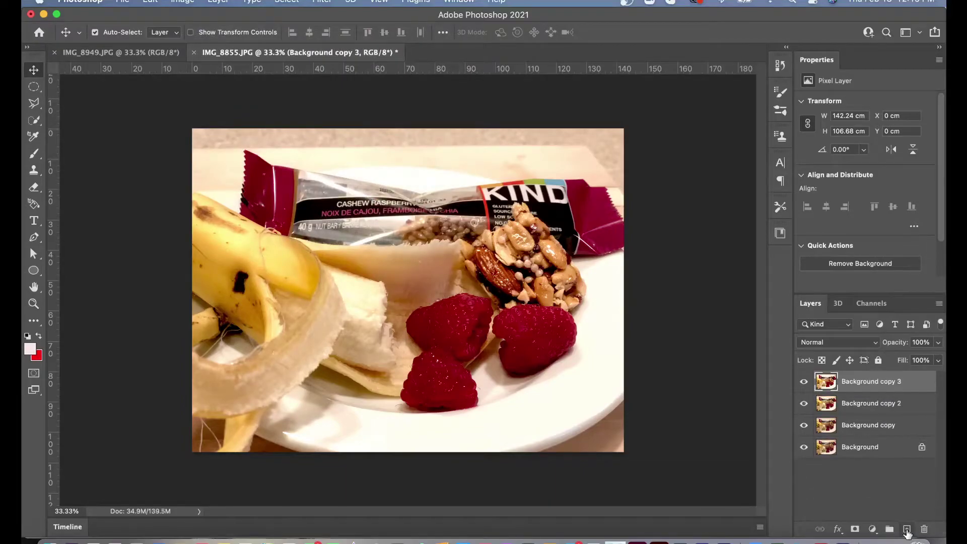
# - Convert the topmost layer copy with a Black & White adjustment, lowering the Reds and raising the Yellows from the default preset
pyautogui.click(183, 1)
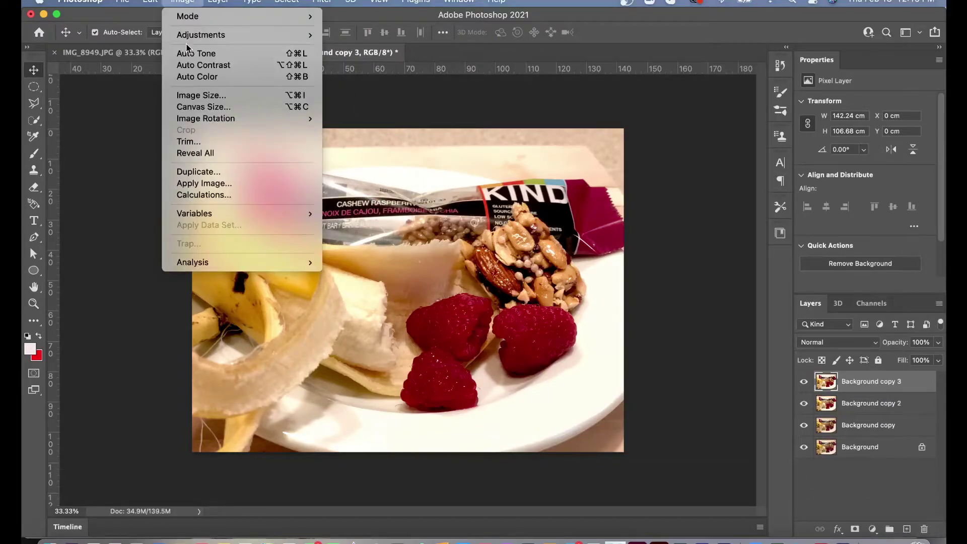
pyautogui.moveTo(188, 35)
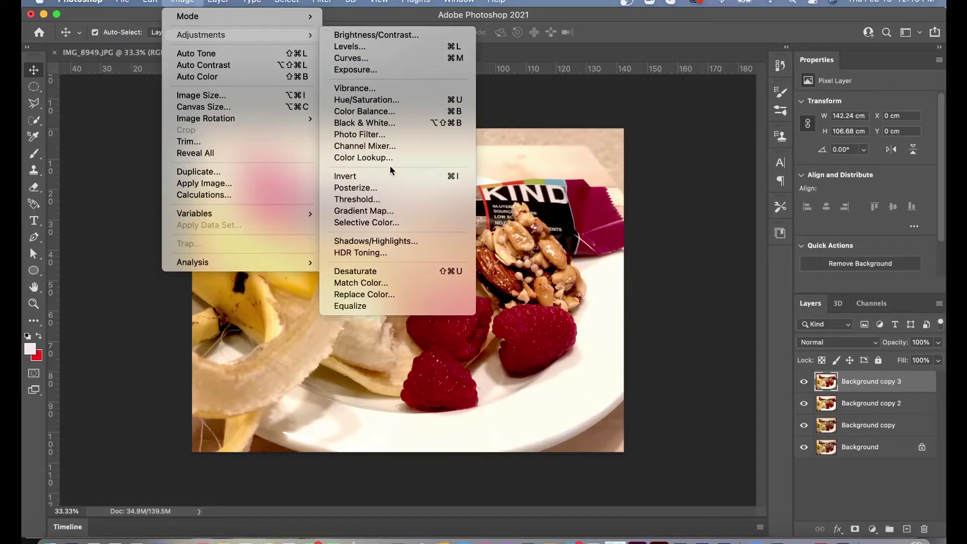
pyautogui.click(387, 126)
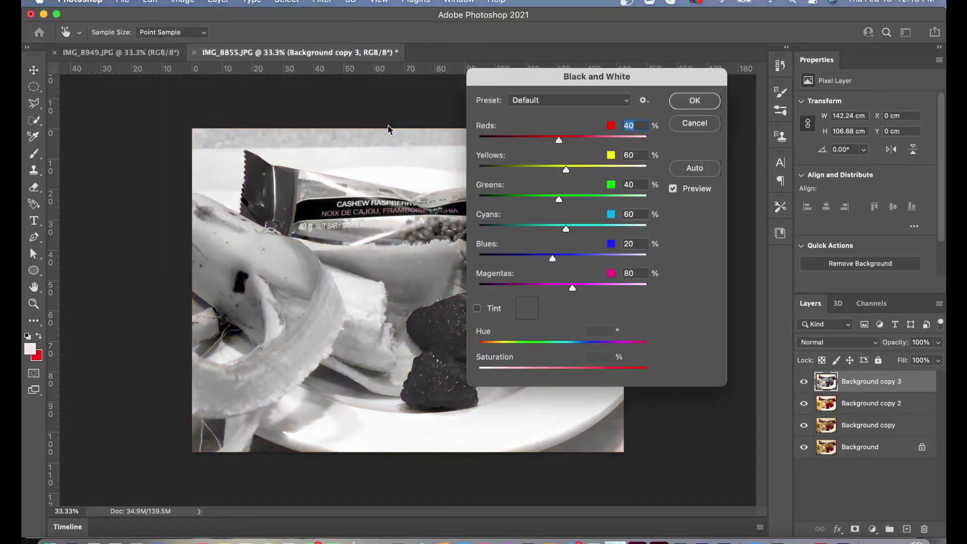
pyautogui.click(581, 137)
pyautogui.moveTo(581, 137); pyautogui.dragTo(548, 137)
pyautogui.moveTo(565, 169); pyautogui.dragTo(580, 171)
pyautogui.click(676, 101)
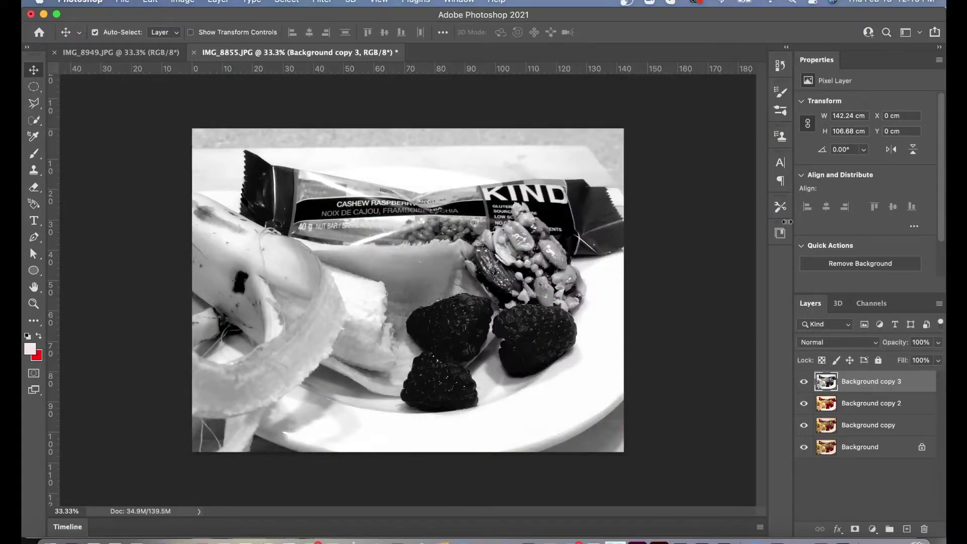
# - Try a reduced opacity and the Lighten blend mode on the black-and-white layer
pyautogui.click(937, 343)
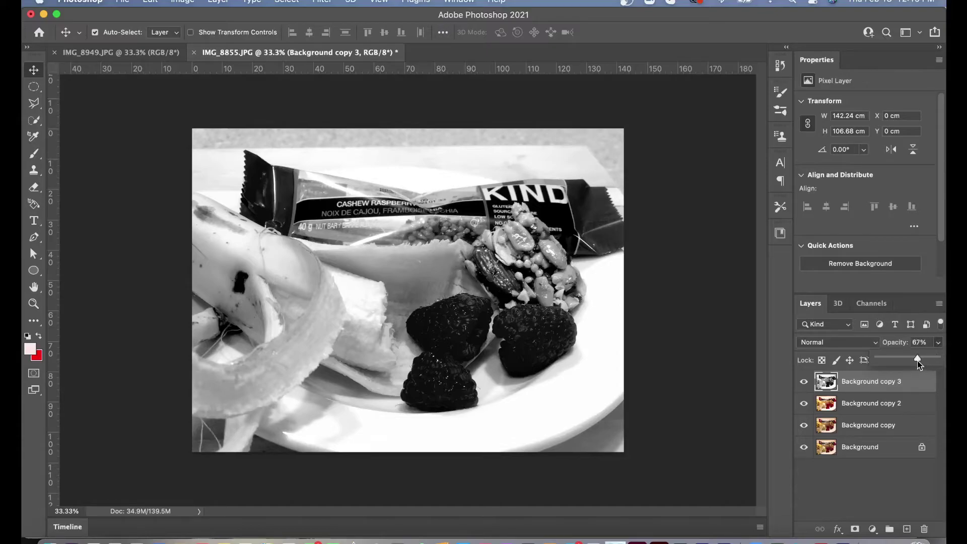
pyautogui.moveTo(909, 358); pyautogui.dragTo(940, 358)
pyautogui.click(850, 343)
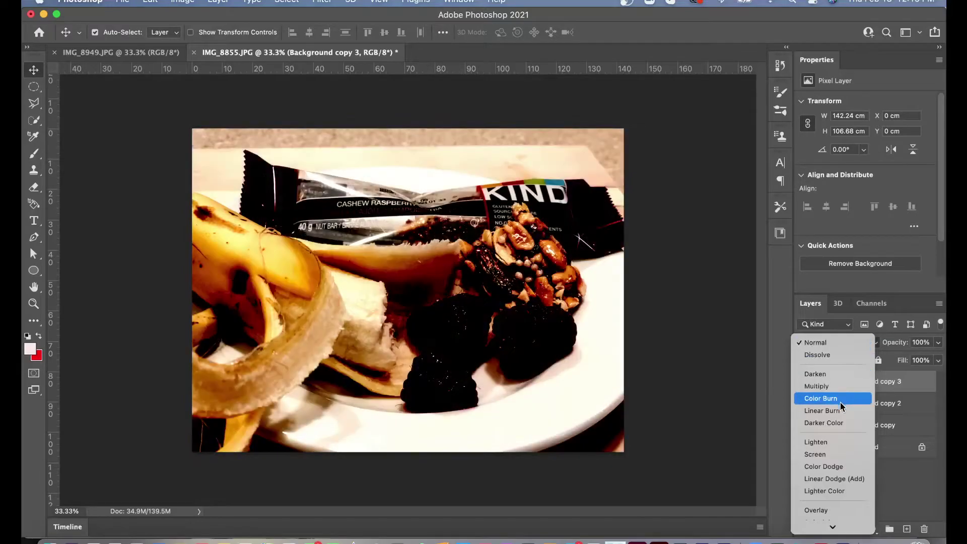
pyautogui.click(816, 441)
pyautogui.click(850, 342)
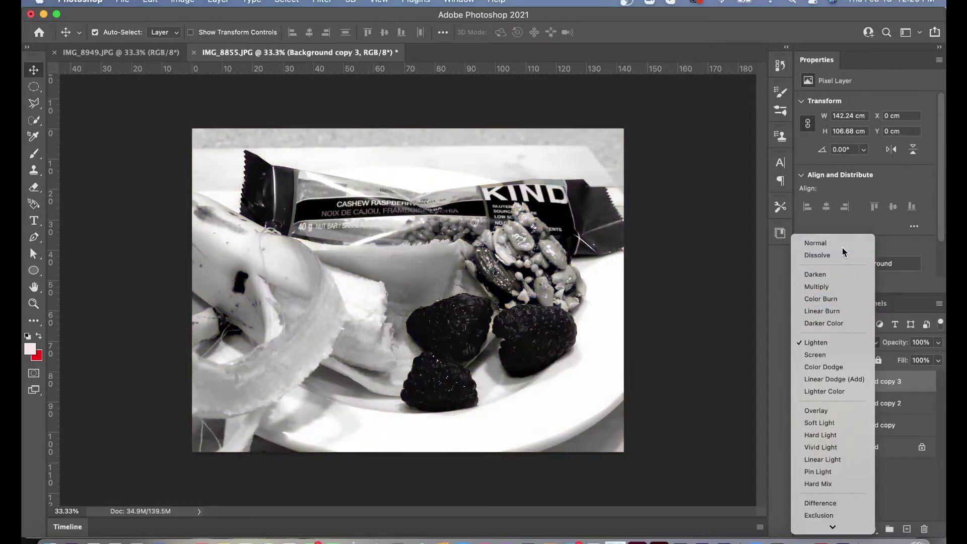
pyautogui.click(842, 246)
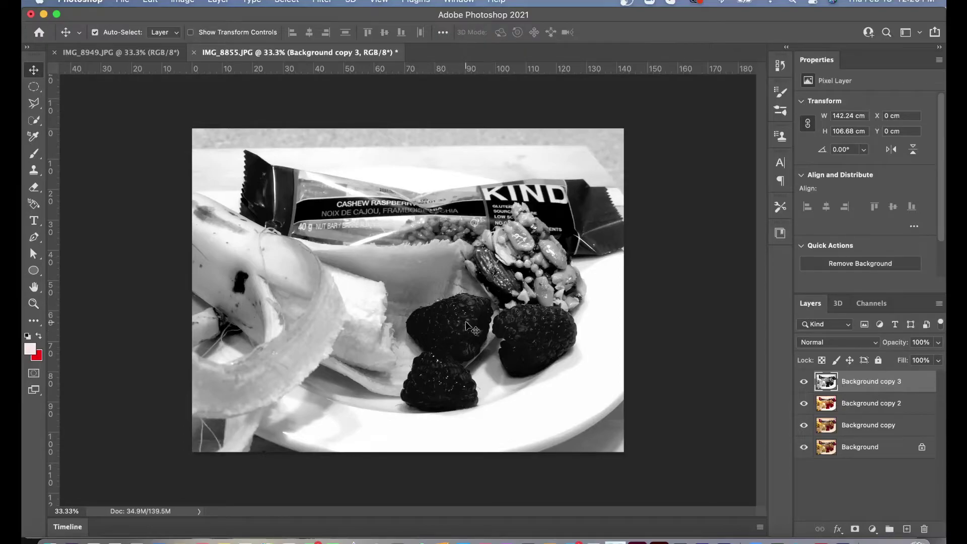
# - Erase the black-and-white layer over the three raspberries with a 600 px Soft Round Eraser at high opacity
pyautogui.click(34, 188)
pyautogui.click(115, 31)
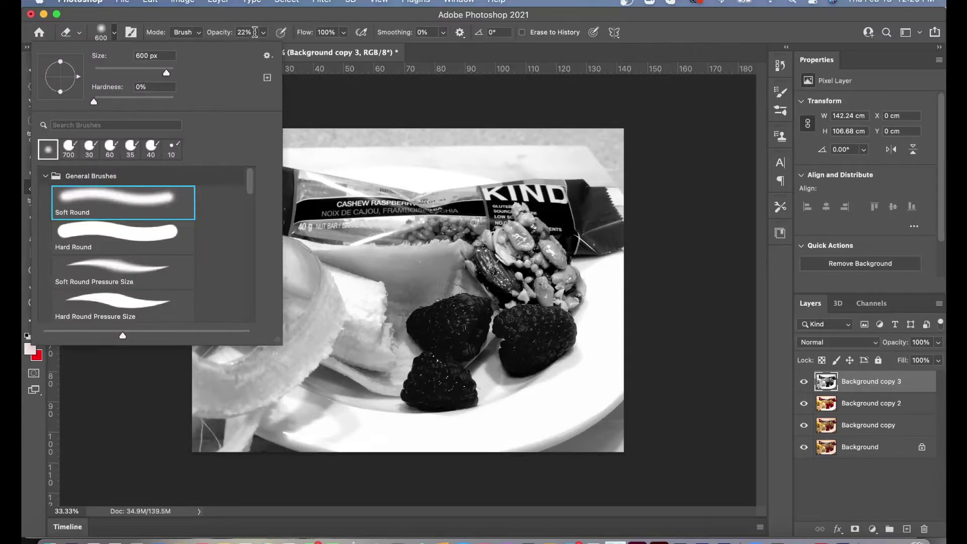
pyautogui.click(262, 32)
pyautogui.moveTo(285, 48); pyautogui.dragTo(312, 48)
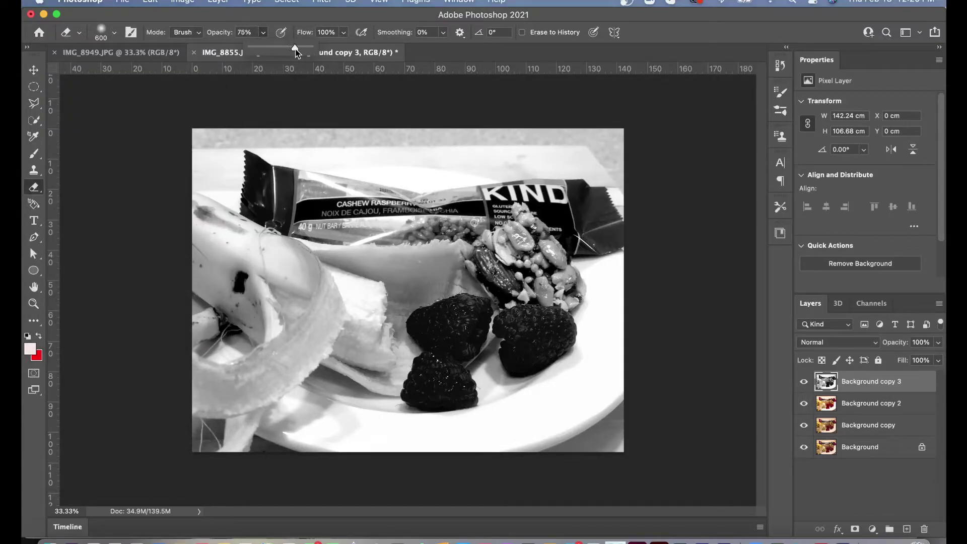
pyautogui.moveTo(425, 330)
pyautogui.mouseDown()
pyautogui.moveTo(463, 328)
pyautogui.moveTo(436, 337)
pyautogui.moveTo(419, 369)
pyautogui.moveTo(426, 386)
pyautogui.moveTo(454, 376)
pyautogui.moveTo(455, 388)
pyautogui.moveTo(516, 335)
pyautogui.moveTo(551, 327)
pyautogui.mouseUp()
# - Set the Eraser opacity to 30% and partly erase the black-and-white layer over the snack bar wrapper, nuts and banana
pyautogui.click(263, 33)
pyautogui.moveTo(266, 33); pyautogui.dragTo(220, 49)
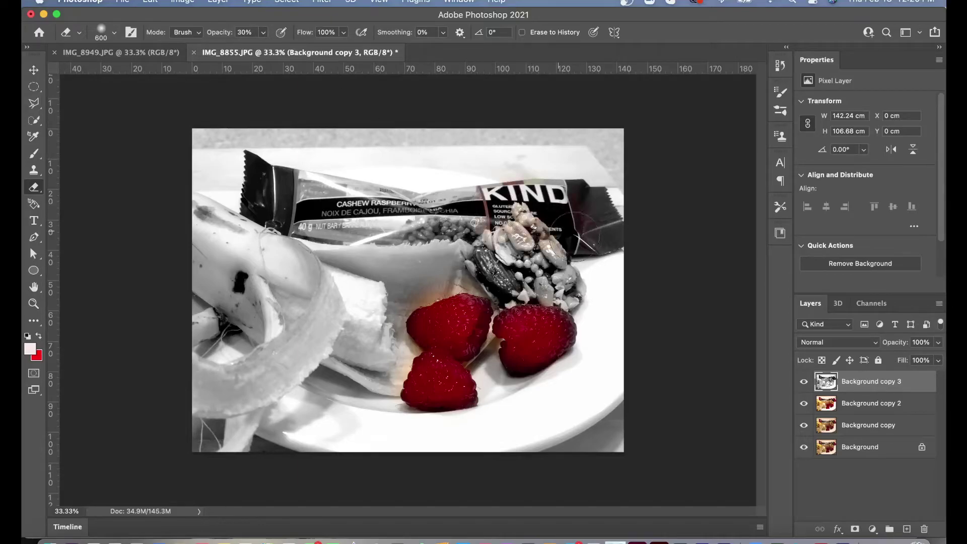
pyautogui.moveTo(307, 181)
pyautogui.mouseDown()
pyautogui.moveTo(260, 196)
pyautogui.moveTo(245, 295)
pyautogui.moveTo(194, 250)
pyautogui.moveTo(280, 261)
pyautogui.moveTo(303, 337)
pyautogui.moveTo(322, 328)
pyautogui.mouseUp()
# - Reduce the Eraser to 188 px, raise its opacity to 61% and touch up the area around the raspberries
pyautogui.press('[')
pyautogui.press('[')
pyautogui.press('[')
pyautogui.press('[')
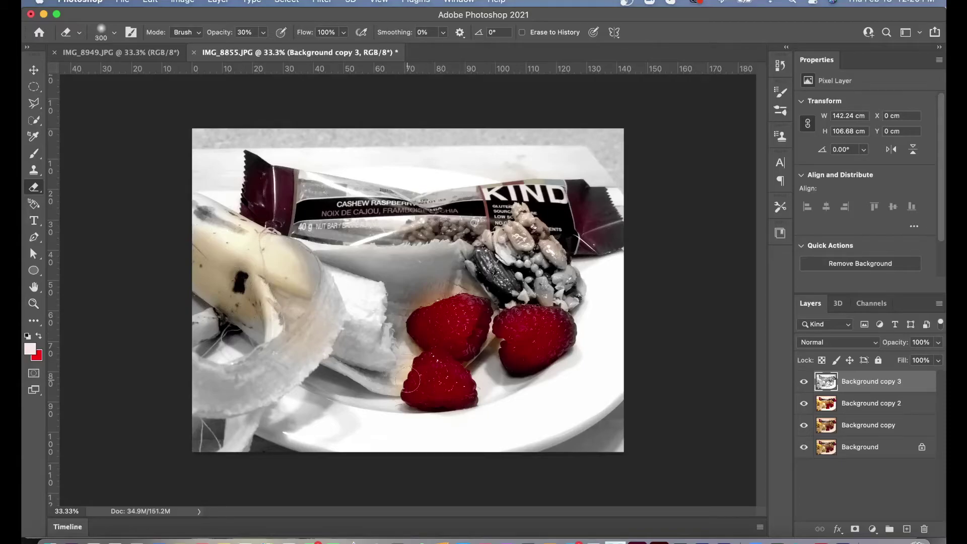
pyautogui.click(114, 32)
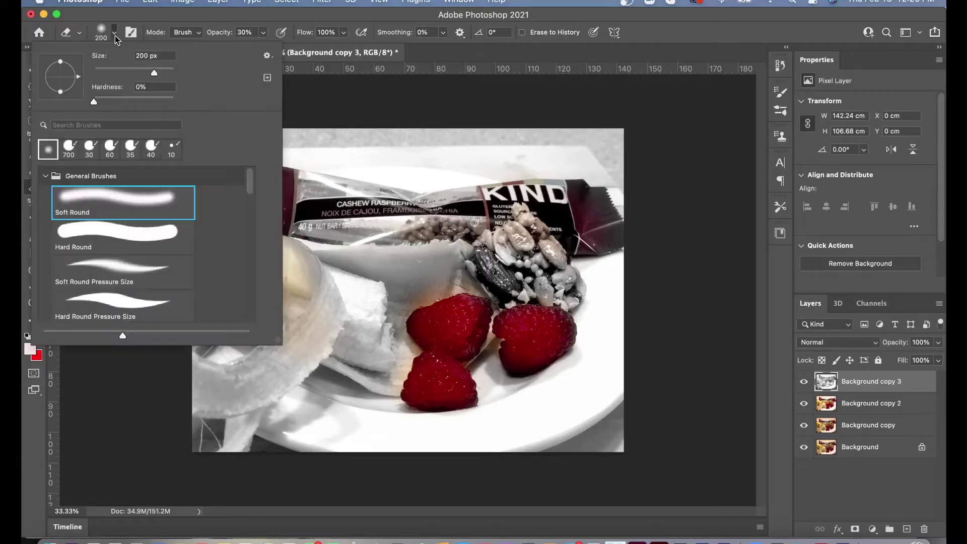
pyautogui.moveTo(154, 72); pyautogui.dragTo(152, 71)
pyautogui.write('[')
pyautogui.press('Return')
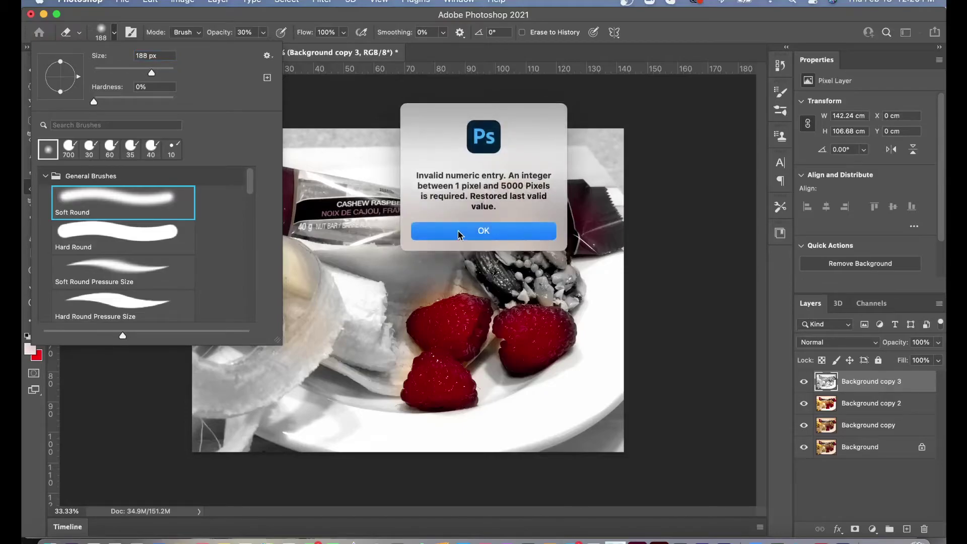
pyautogui.click(459, 231)
pyautogui.press('Return')
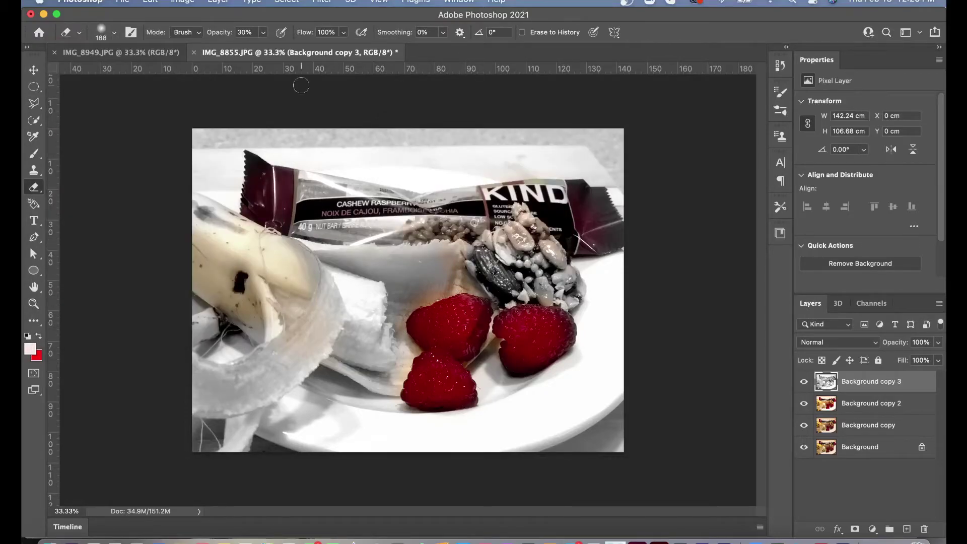
pyautogui.click(262, 34)
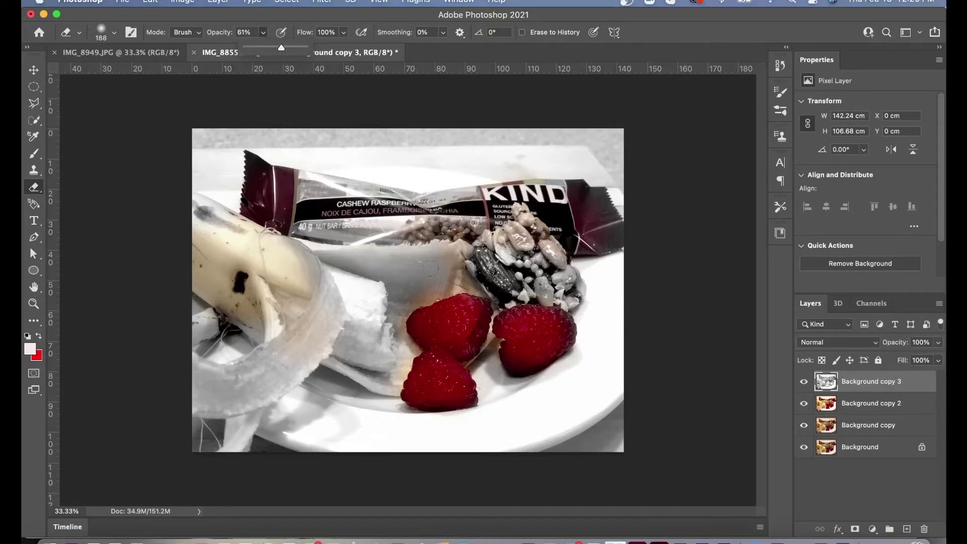
pyautogui.click(468, 405)
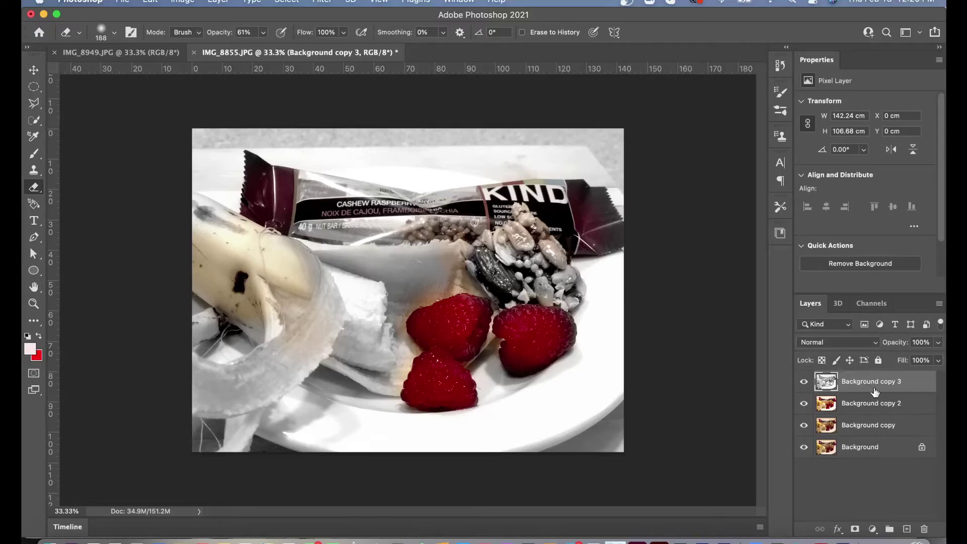
# - Merge the partly erased black-and-white layer down into Background copy 2
pyautogui.rightClick(902, 384)
pyautogui.scroll(-3, 859, 423)
pyautogui.scroll(-3, 859, 423)
pyautogui.click(850, 449)
# - Set the merged layer's blend mode to Lighten and toggle its visibility to compare the effect
pyautogui.click(841, 342)
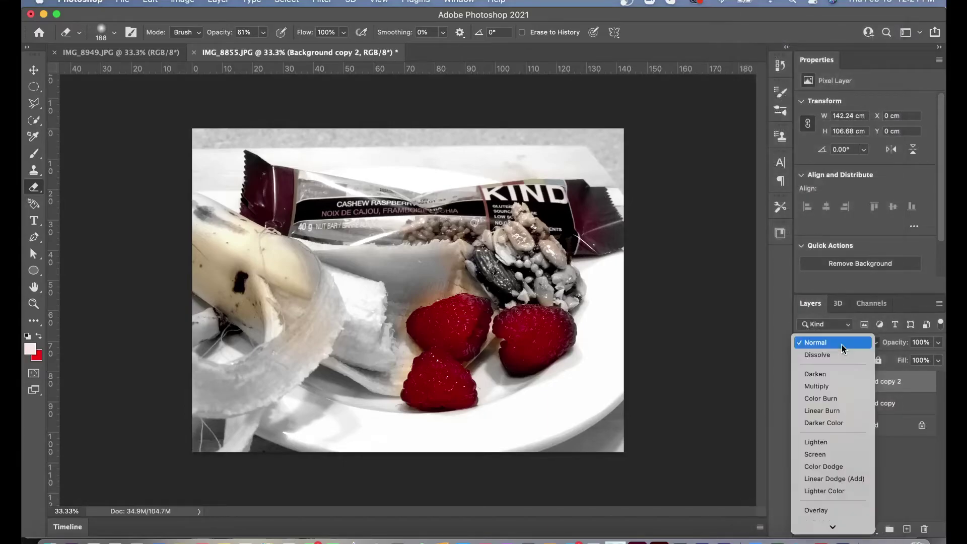
pyautogui.click(831, 445)
pyautogui.click(804, 381)
pyautogui.click(804, 381)
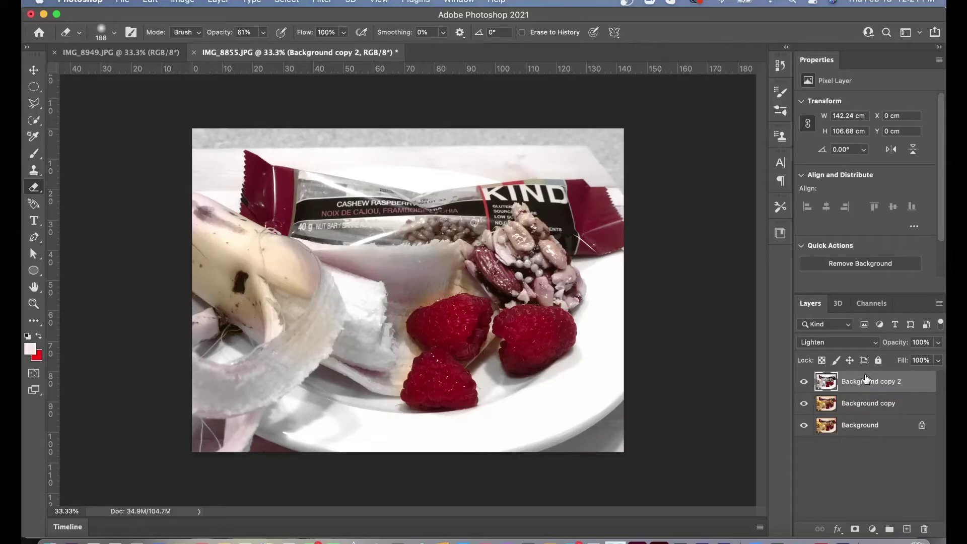
# - Merge the Background copy 2 layer down into Background copy
pyautogui.rightClick(865, 379)
pyautogui.scroll(-10, 813, 445)
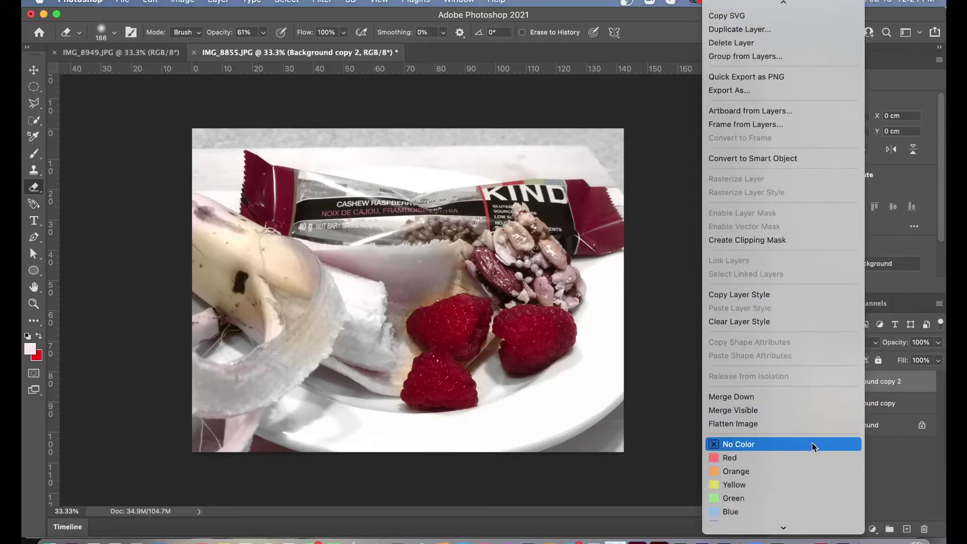
pyautogui.click(812, 397)
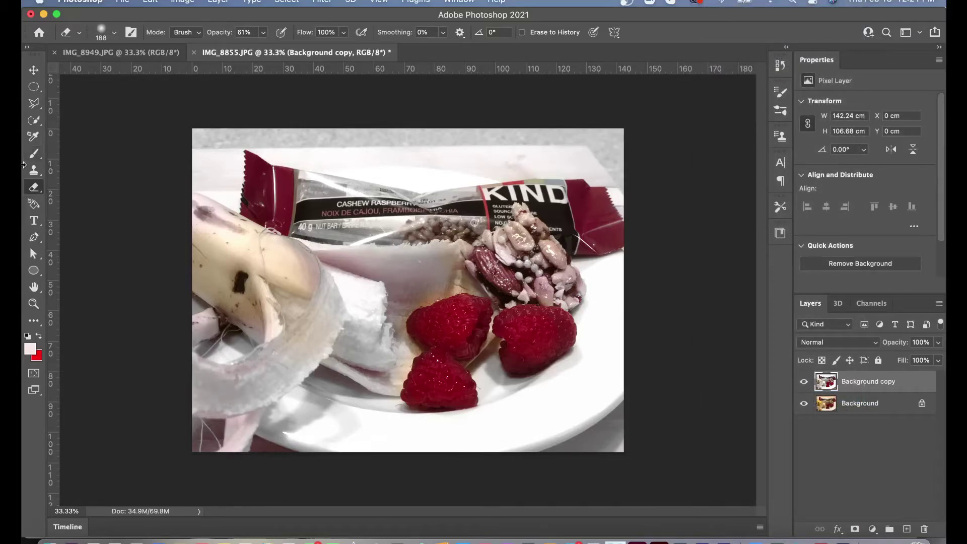
# - Add a text box across the upper part of the photo reading EAT HEALTHY
pyautogui.click(34, 221)
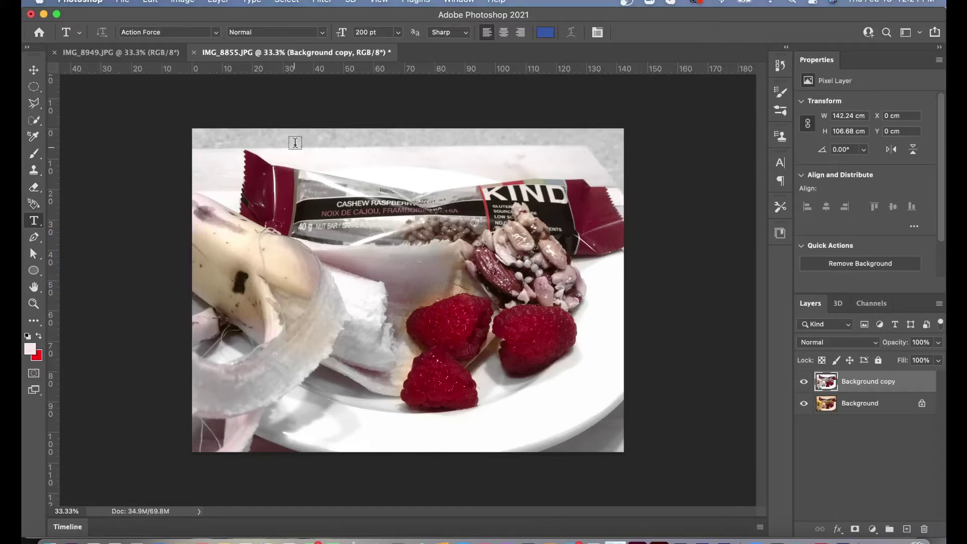
pyautogui.moveTo(287, 147); pyautogui.dragTo(570, 224)
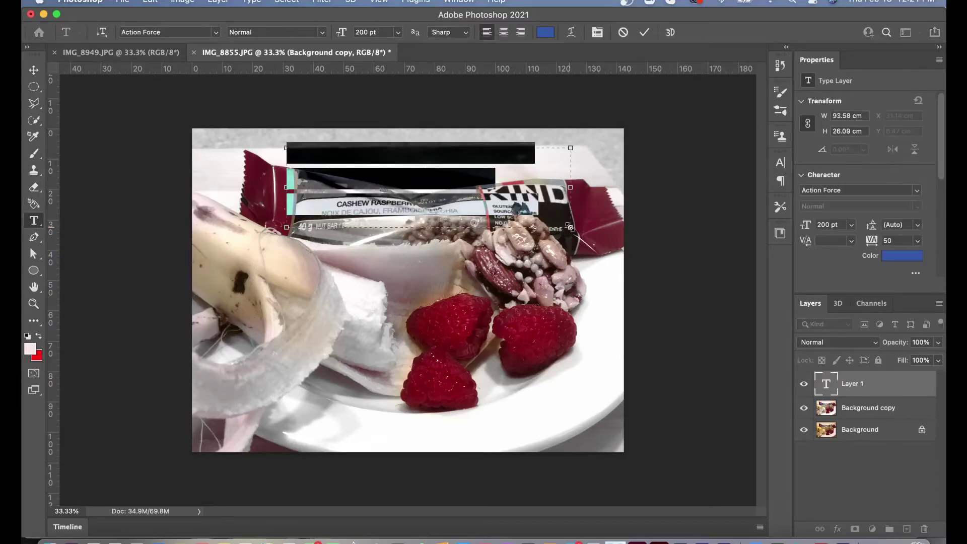
pyautogui.write('EAST')
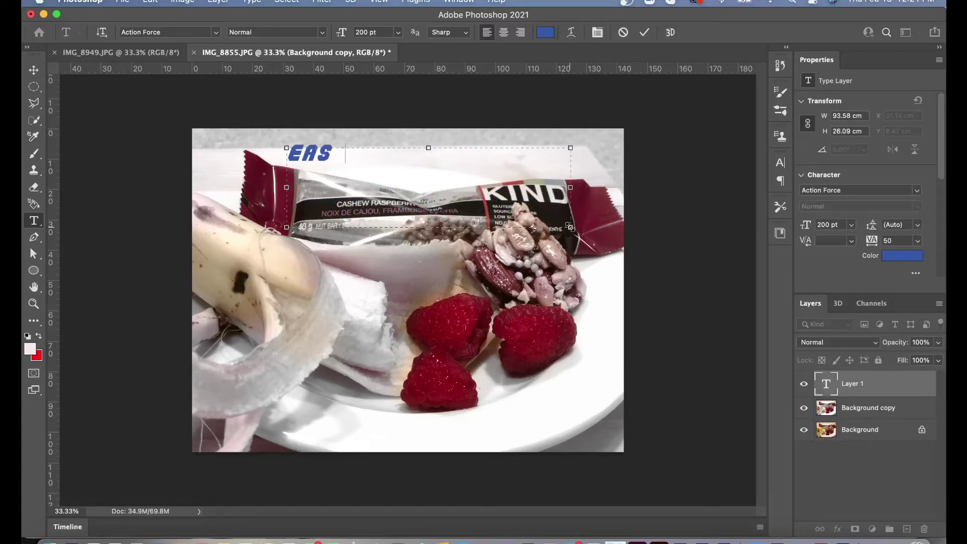
pyautogui.press('BackSpace')
pyautogui.press('BackSpace')
pyautogui.write('T HEALTHY')
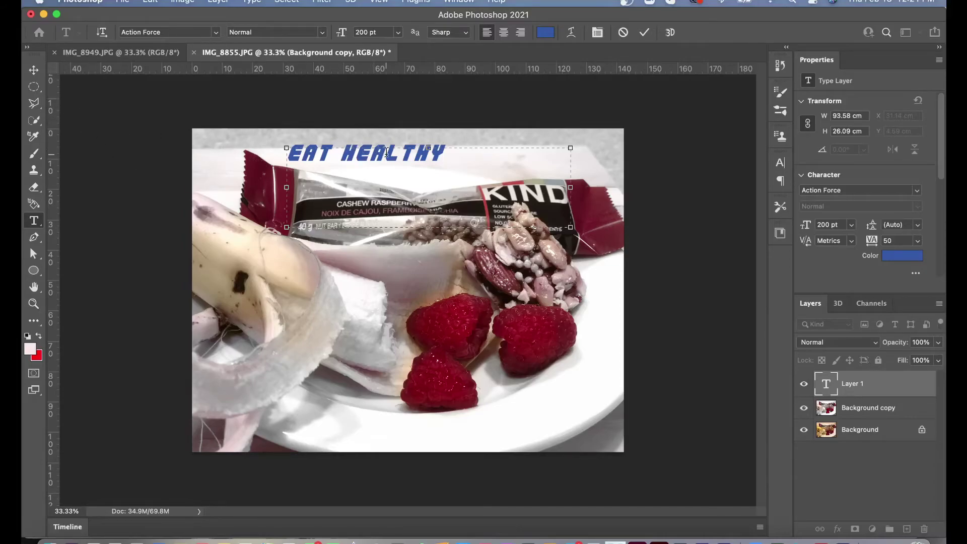
# - Change the EAT HEALTHY text to the -BRANDON-02 font at 250 pt
pyautogui.moveTo(449, 155); pyautogui.dragTo(280, 151)
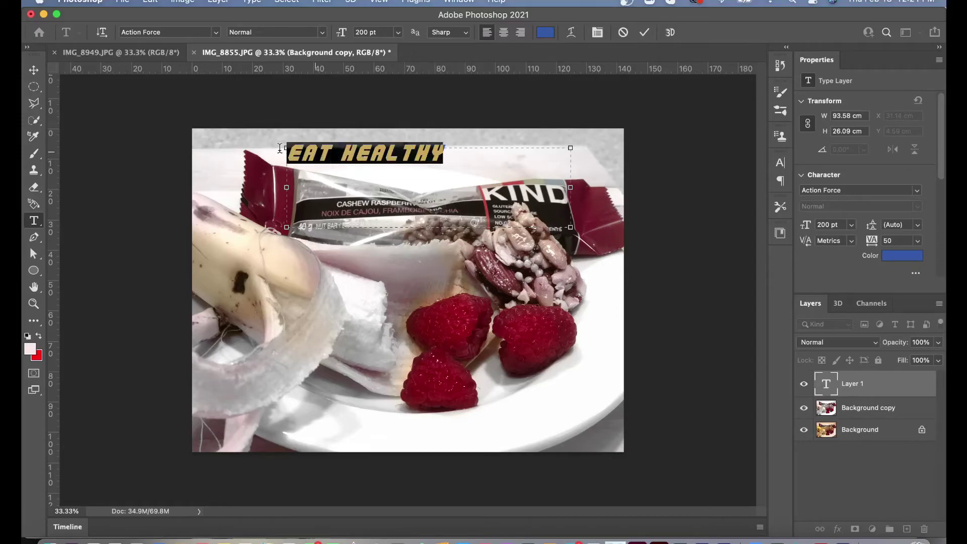
pyautogui.click(194, 34)
pyautogui.click(215, 33)
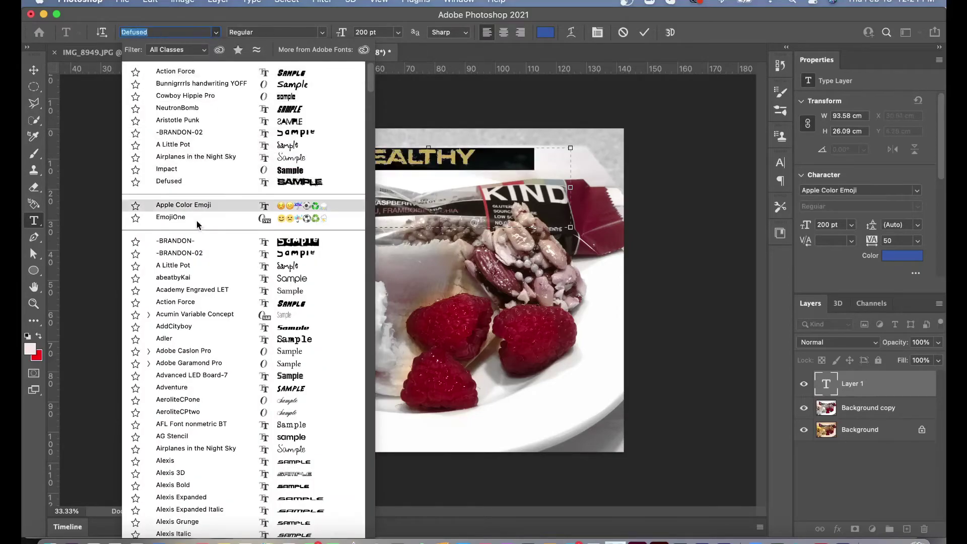
pyautogui.click(187, 253)
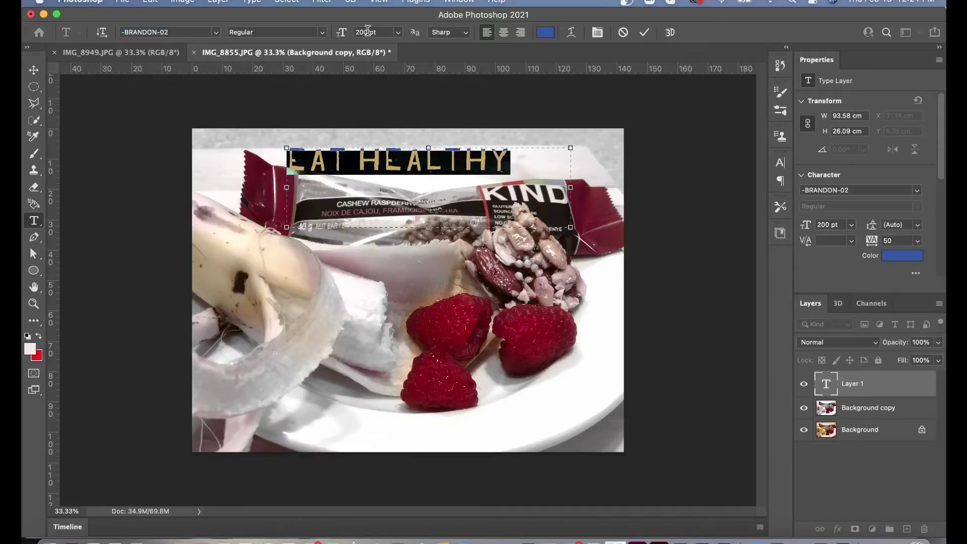
pyautogui.moveTo(366, 31); pyautogui.dragTo(351, 31)
pyautogui.write('250')
pyautogui.press('Return')
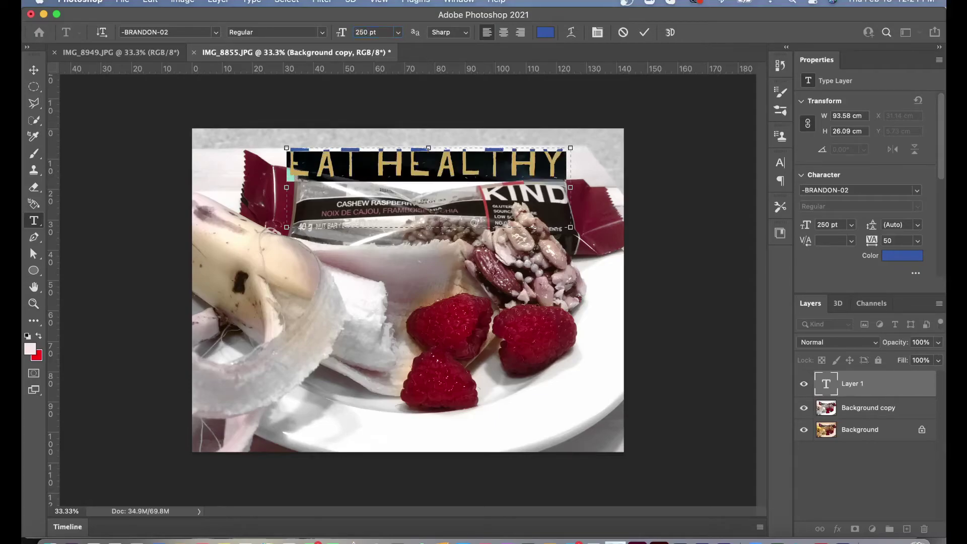
# - Widen the text box slightly and move the EAT HEALTHY text to about X 36.86 cm, Y 3.49 cm, above the snack bar
pyautogui.moveTo(569, 225); pyautogui.dragTo(586, 221)
pyautogui.click(34, 71)
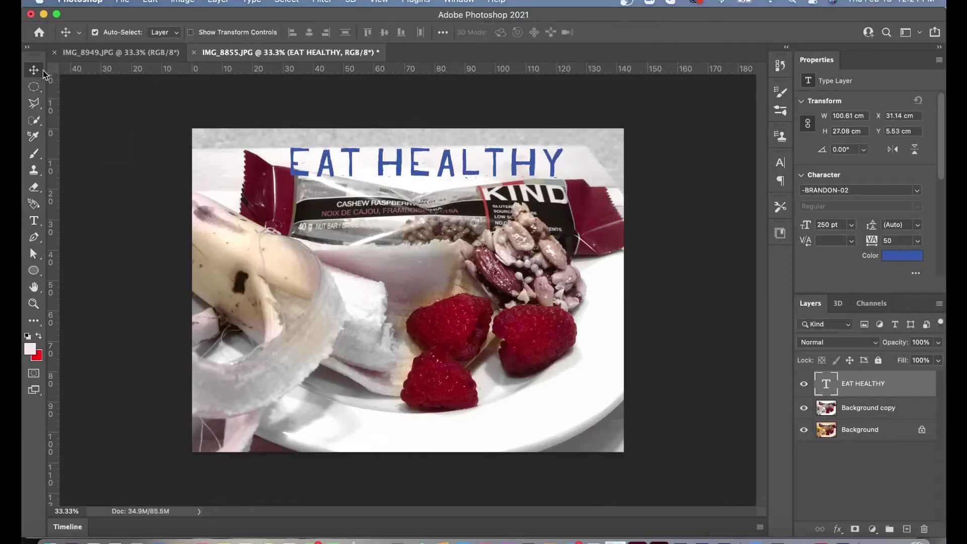
pyautogui.moveTo(392, 168); pyautogui.dragTo(411, 162)
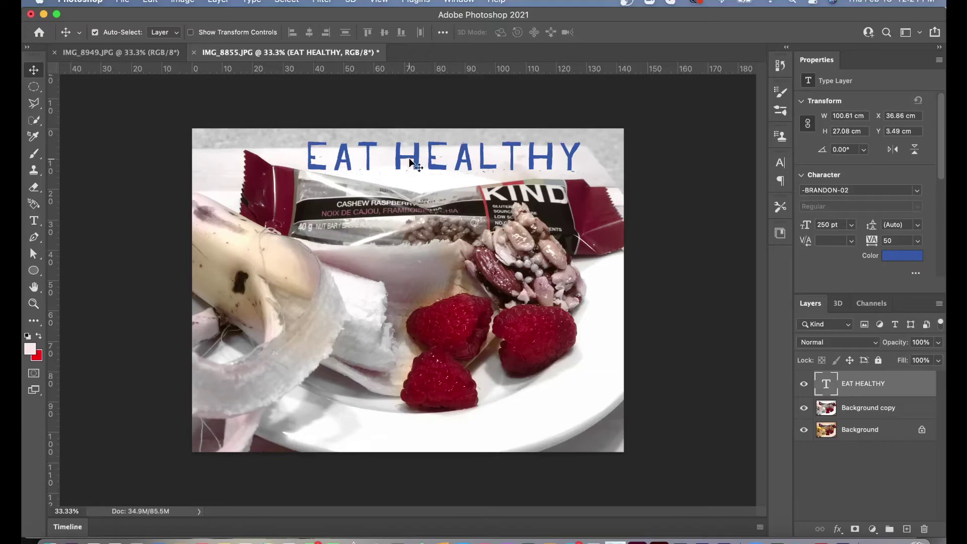
# - Apply a drop shadow to the EAT HEALTHY layer with 80% opacity, 11 px distance, 1% spread and 38 px size
pyautogui.click(837, 529)
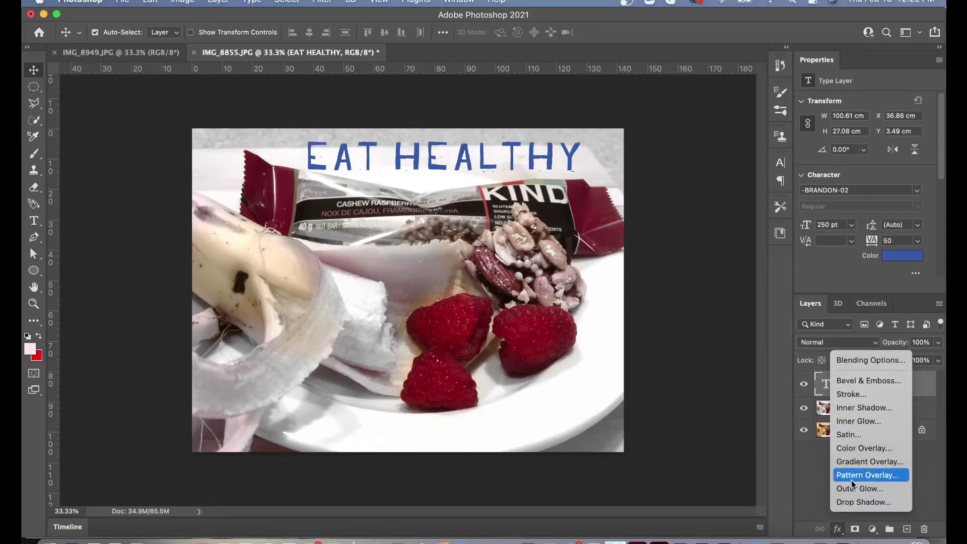
pyautogui.click(851, 502)
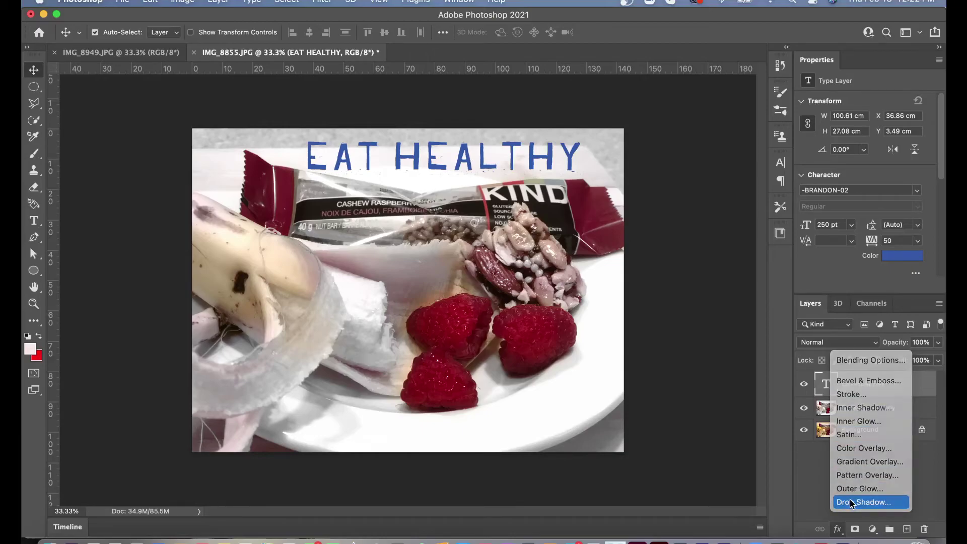
pyautogui.moveTo(673, 182); pyautogui.dragTo(680, 205)
pyautogui.moveTo(668, 216)
pyautogui.mouseDown()
pyautogui.moveTo(688, 231)
pyautogui.moveTo(677, 232)
pyautogui.mouseUp()
pyautogui.moveTo(686, 166); pyautogui.dragTo(713, 170)
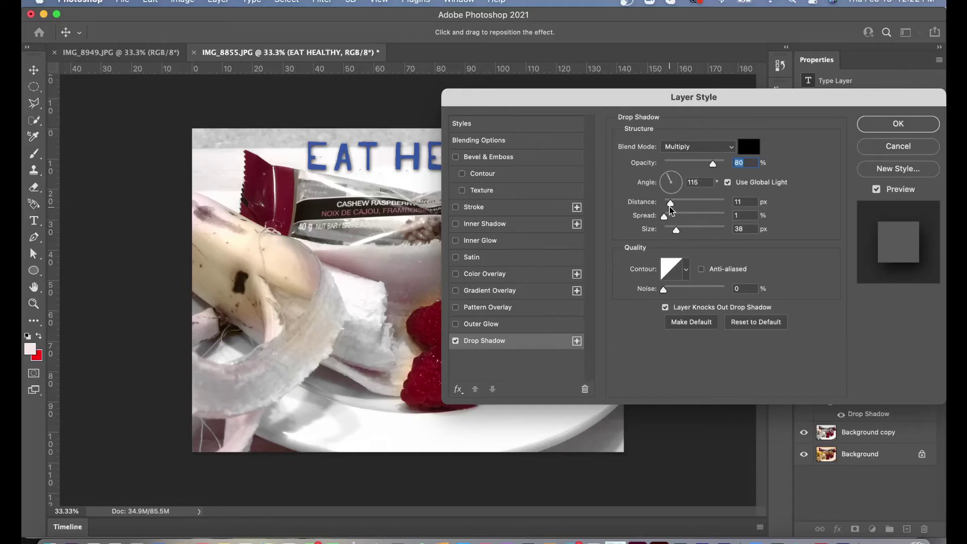
pyautogui.click(887, 123)
pyautogui.doubleClick(853, 415)
pyautogui.click(893, 124)
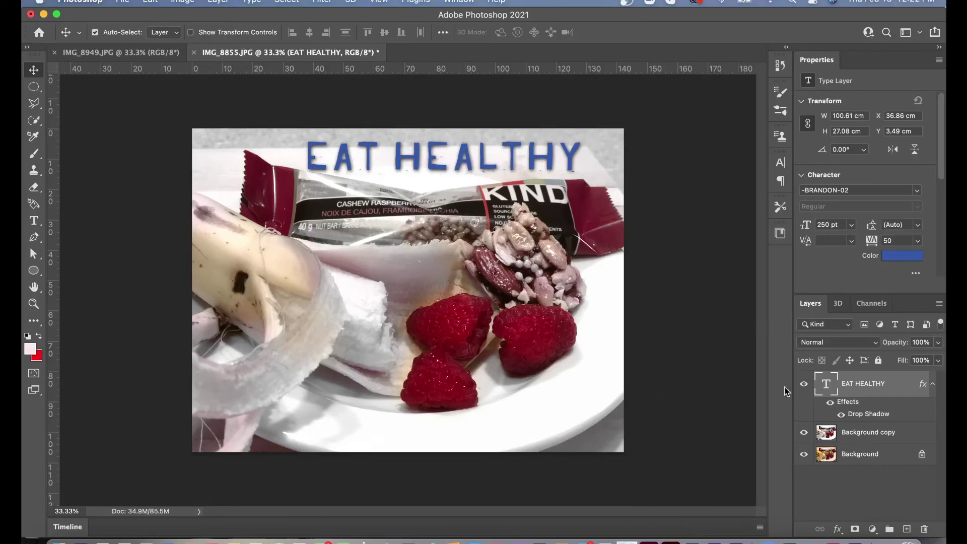
# - Start saving the image under a new name on the computer's Desktop, choosing the Photoshop format
pyautogui.click(123, 1)
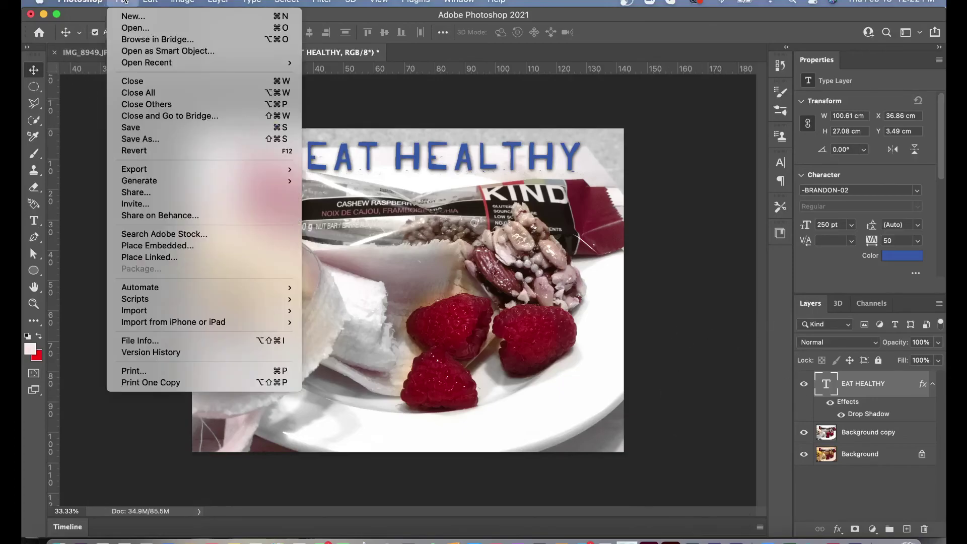
pyautogui.click(152, 140)
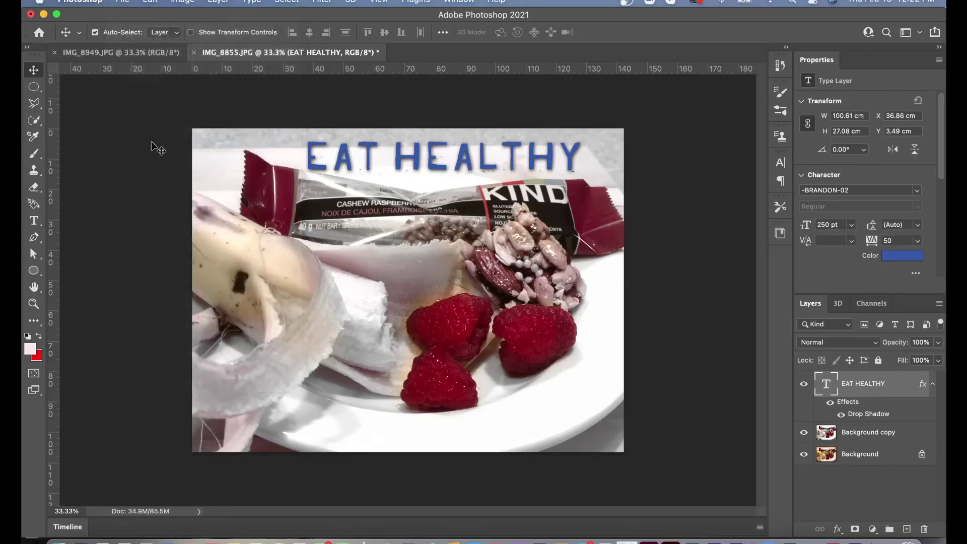
pyautogui.click(562, 390)
pyautogui.click(488, 342)
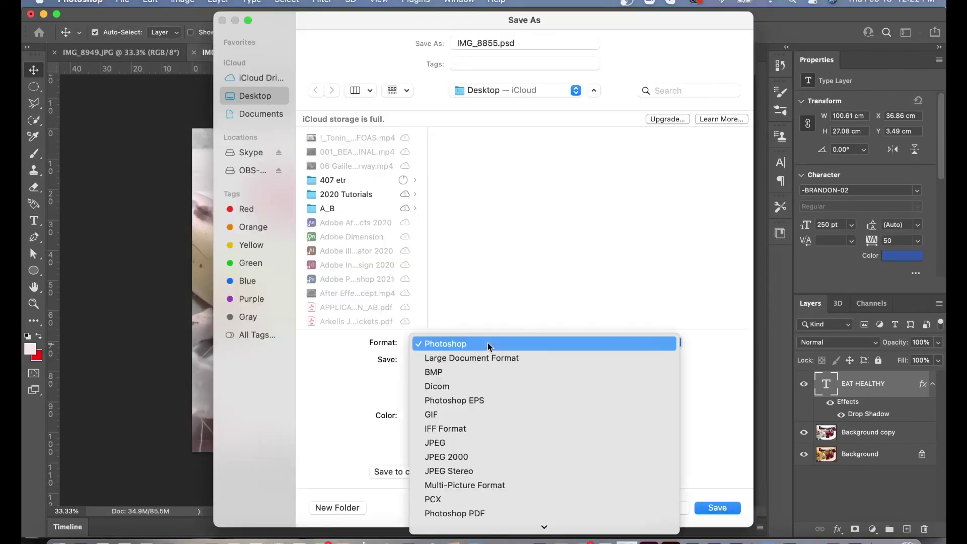
pyautogui.click(465, 346)
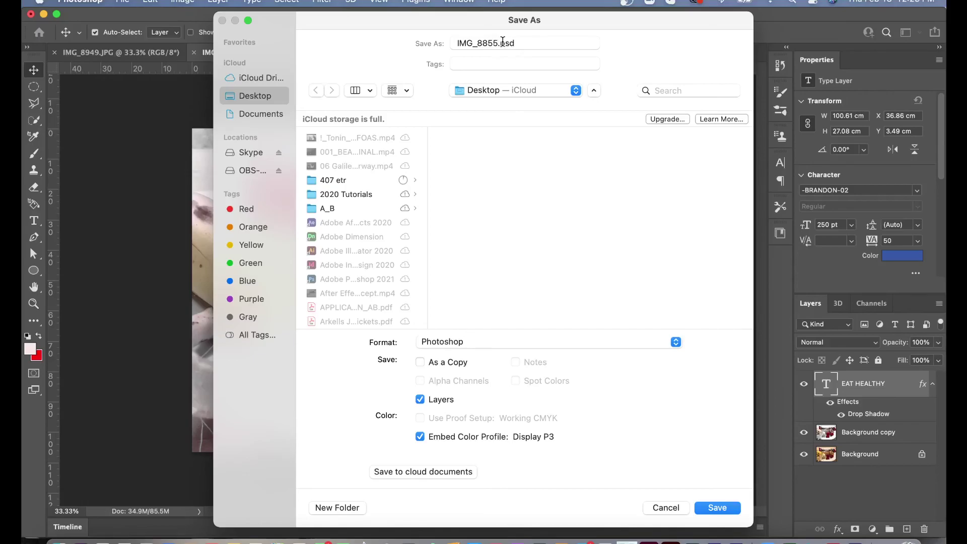
# - Switch the save format to JPEG and name the file PB1
pyautogui.click(471, 342)
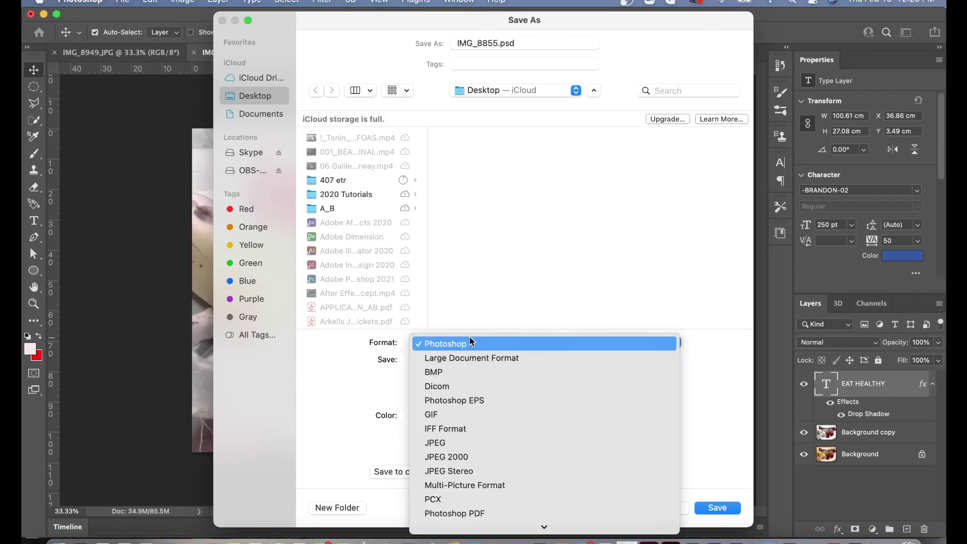
pyautogui.click(468, 442)
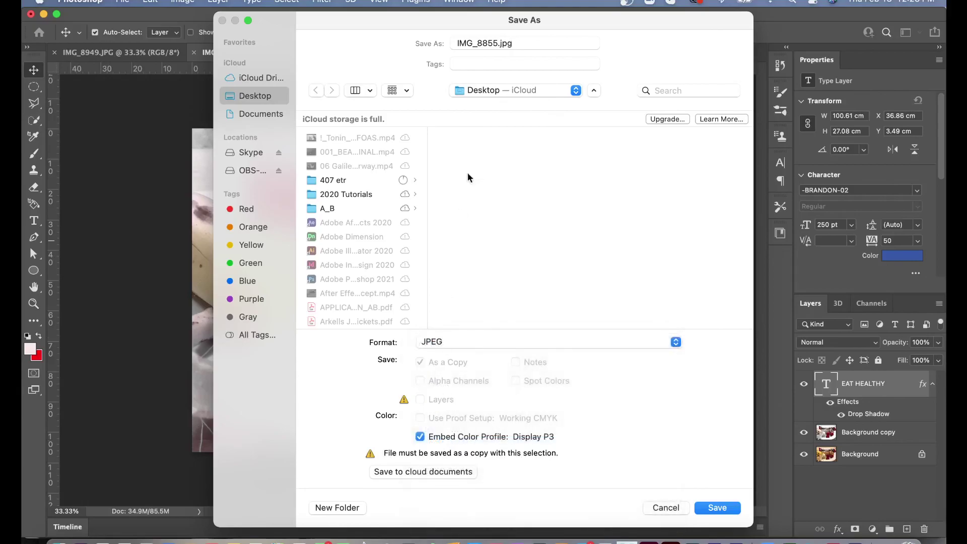
pyautogui.moveTo(498, 43); pyautogui.dragTo(449, 42)
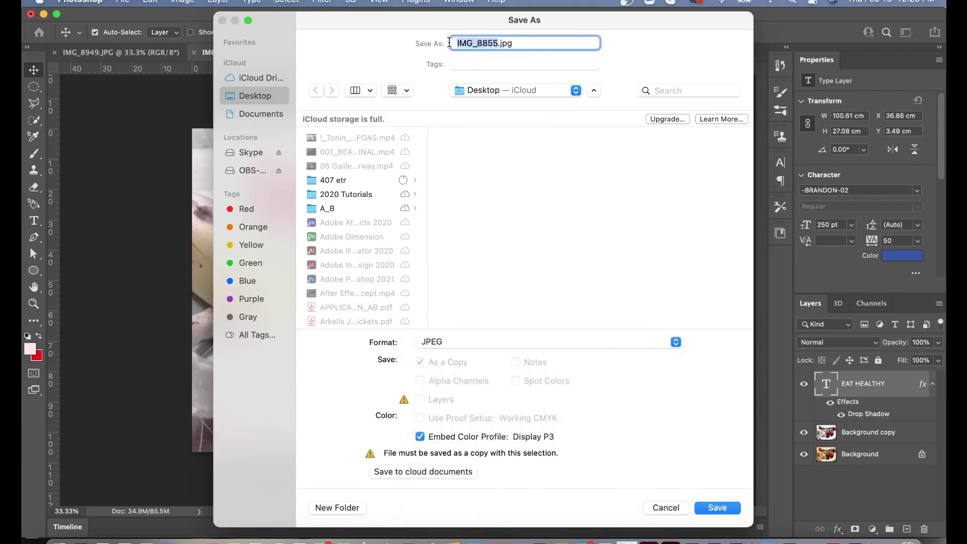
pyautogui.write('PB1')
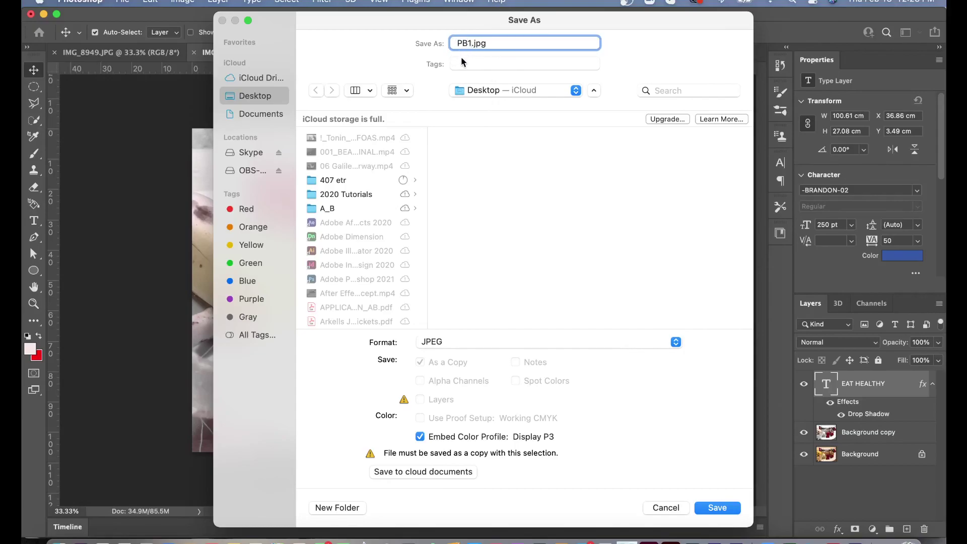